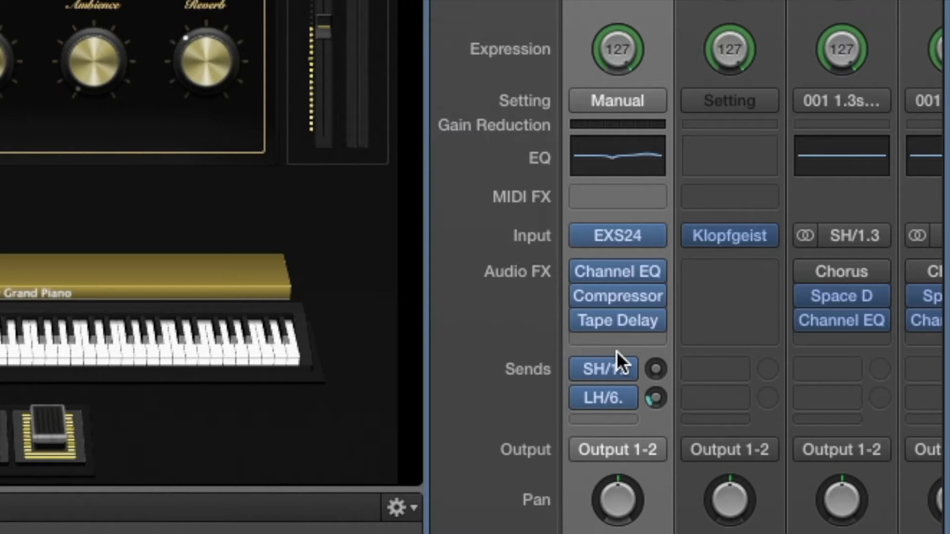
Step: Insert Chord Trigger into the Steinway Grand Piano channel's empty MIDI FX slot
{"action": "left_click", "coordinate": [646, 198]}
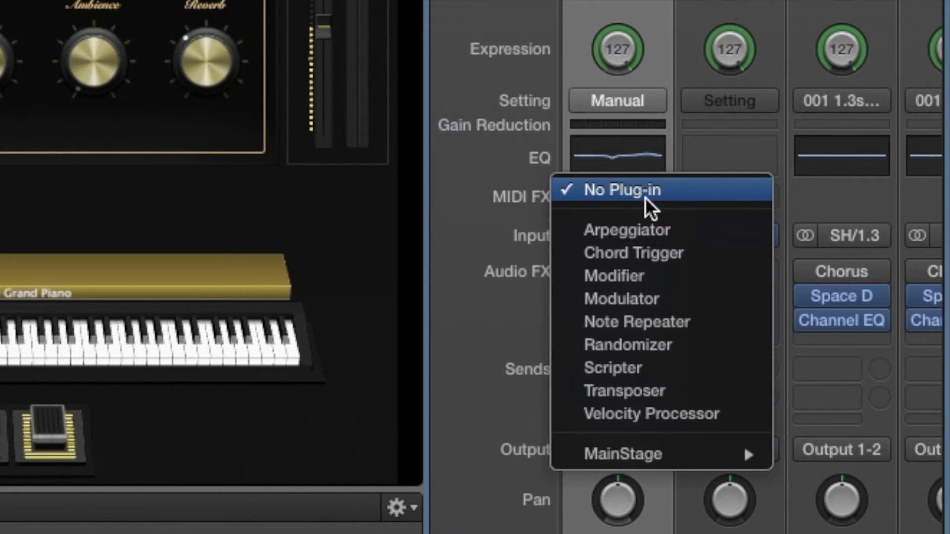
{"action": "left_click", "coordinate": [645, 253]}
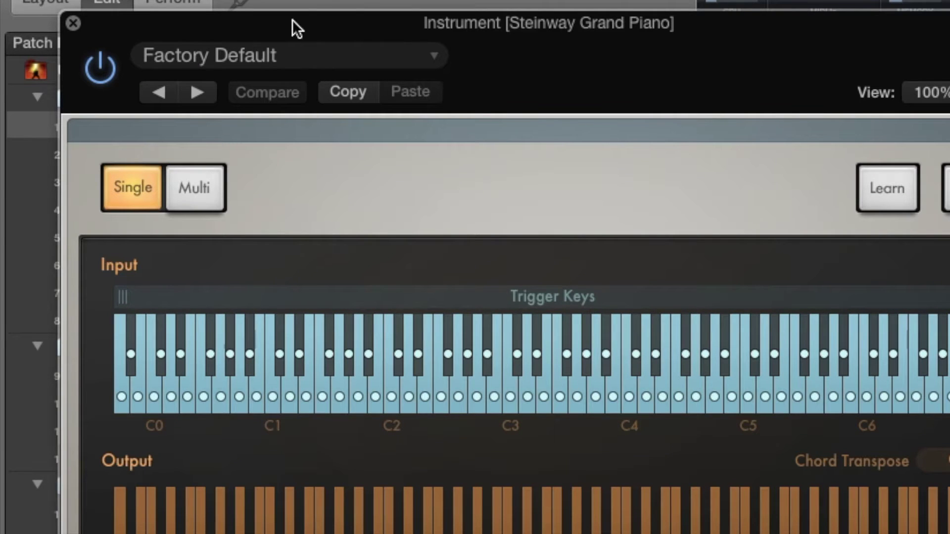
{"action": "left_click", "coordinate": [254, 54]}
{"action": "mouse_move", "coordinate": [113, 304]}
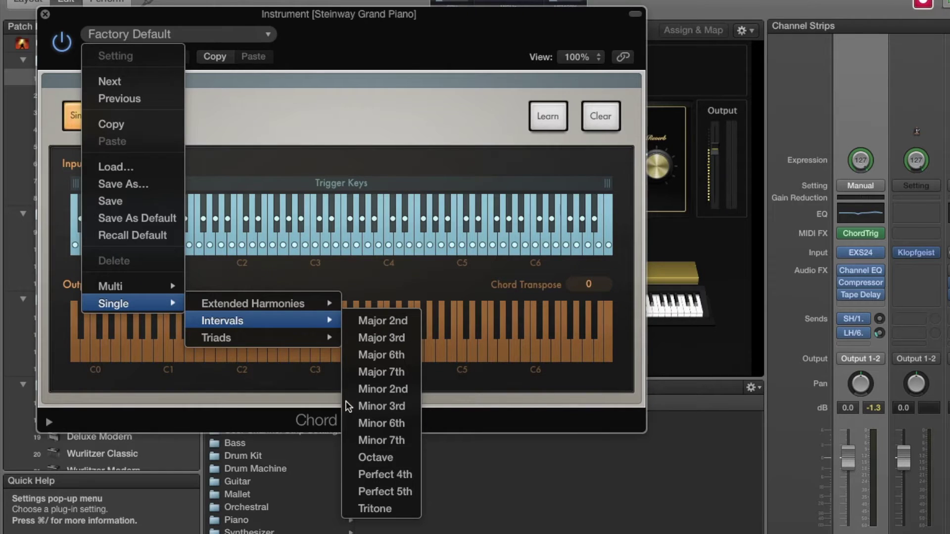
Step: Load the Single > Intervals > Octave setting into Chord Trigger
{"action": "left_click", "coordinate": [396, 461]}
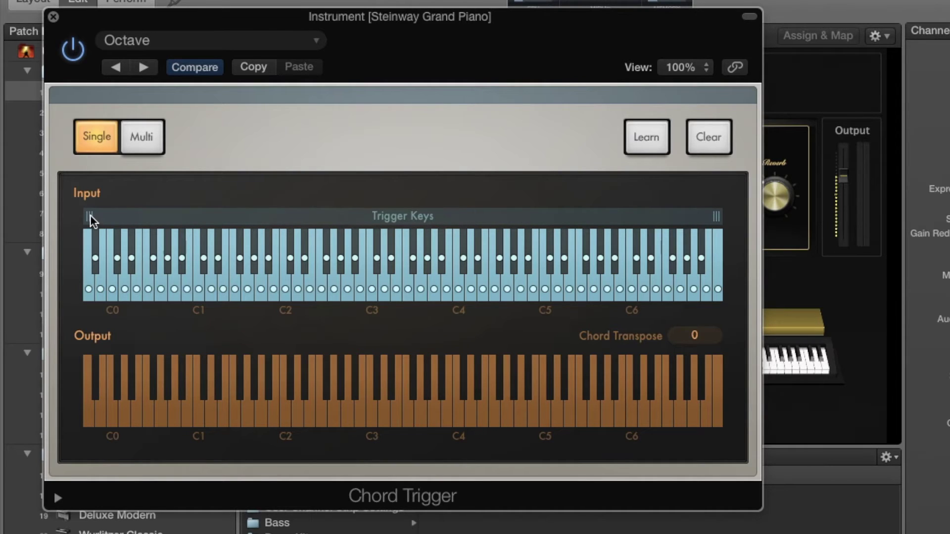
Step: Move the Trigger Keys range start from C0 up to C4
{"action": "mouse_move", "coordinate": [90, 217]}
{"action": "left_mouse_down"}
{"action": "mouse_move", "coordinate": [480, 238]}
{"action": "mouse_move", "coordinate": [488, 221]}
{"action": "left_mouse_up"}
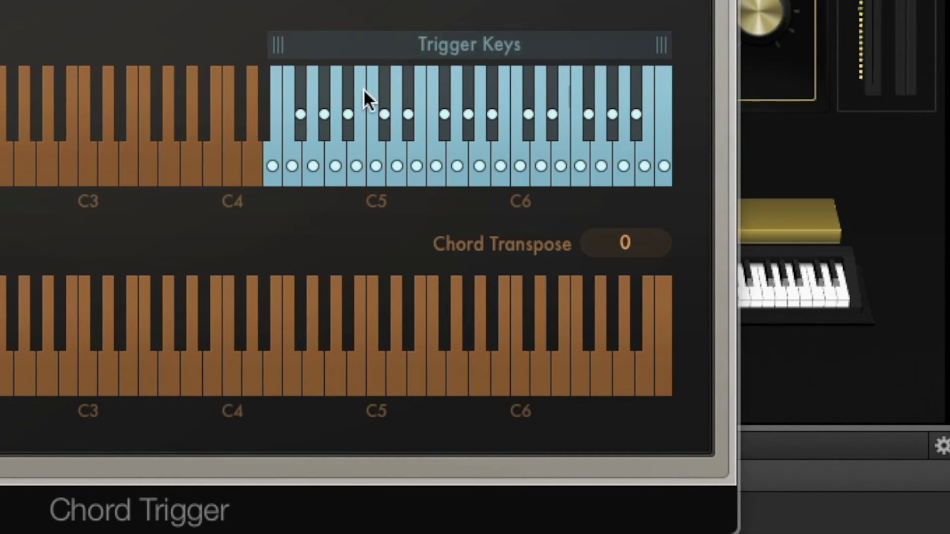
Step: Enter -12 in Chord Trigger's Chord Transpose field
{"action": "double_click", "coordinate": [630, 246]}
{"action": "type", "text": "-"}
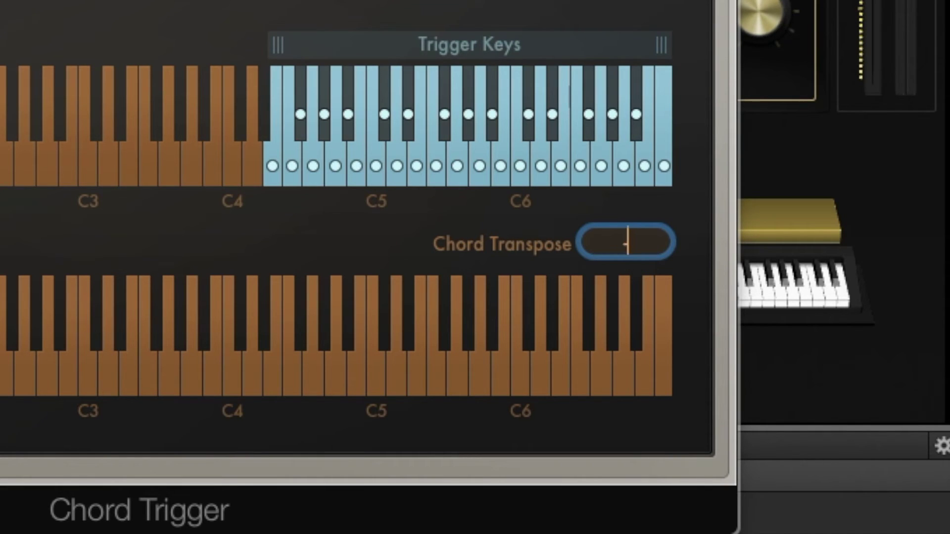
{"action": "type", "text": "12"}
{"action": "key", "text": "Return"}
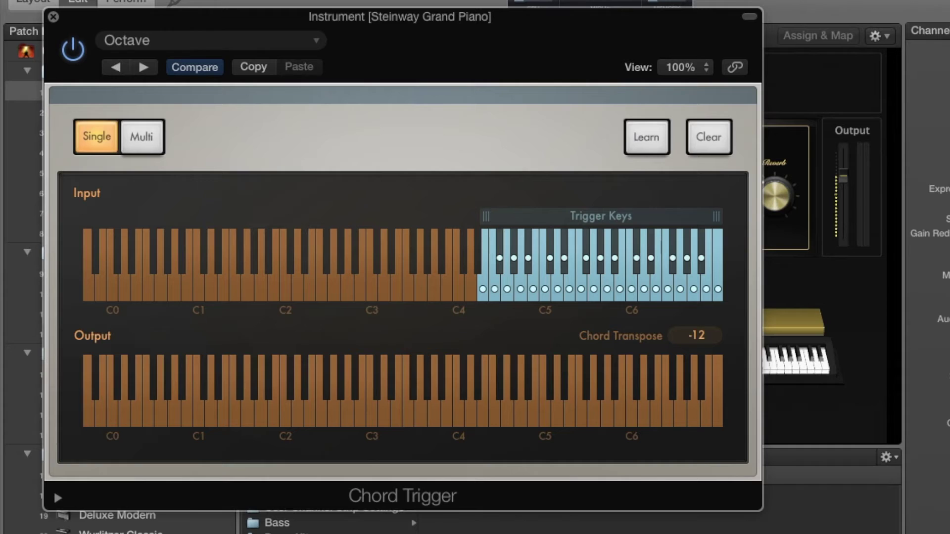